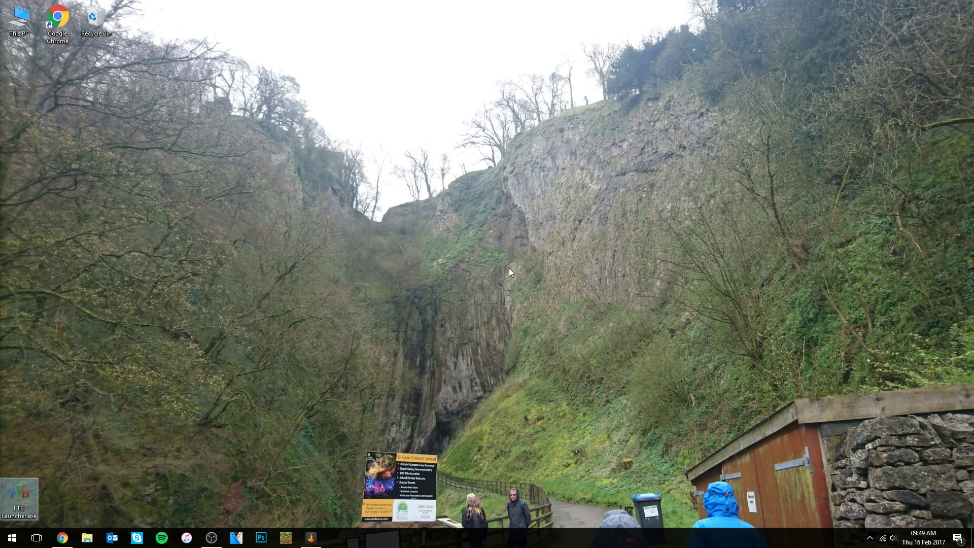
# Step: Bring the Chrome window showing feed-the-beast.com back over the desktop
pyautogui.click(73, 509)
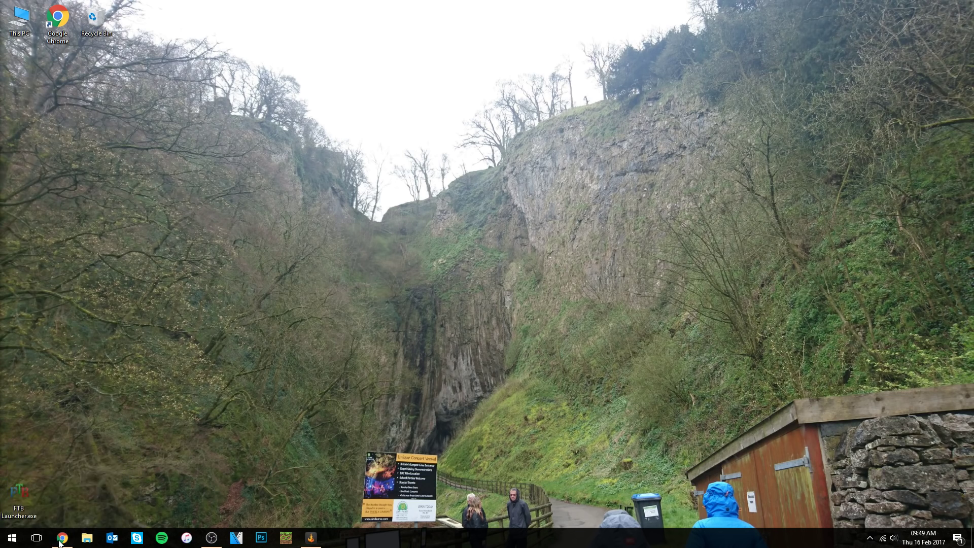
pyautogui.click(61, 538)
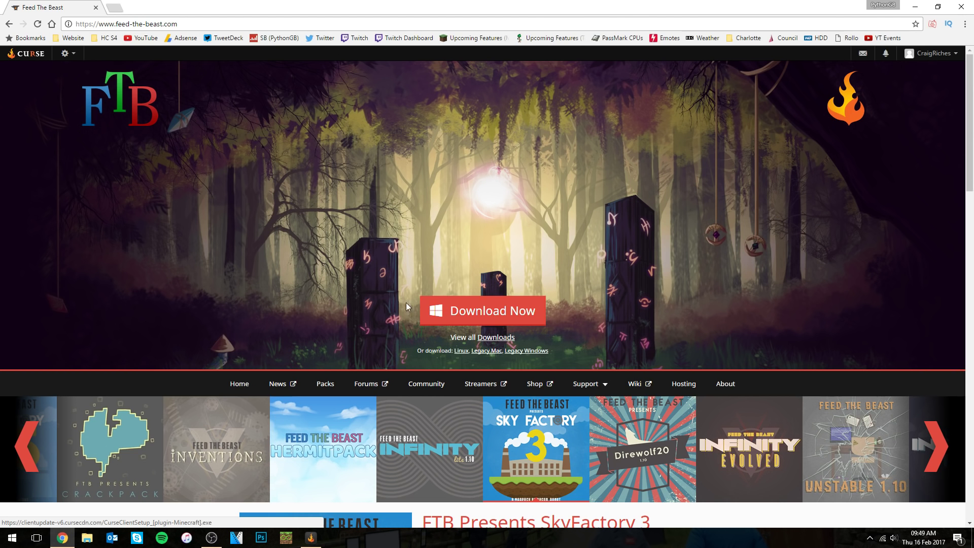
pyautogui.click(312, 538)
pyautogui.click(340, 124)
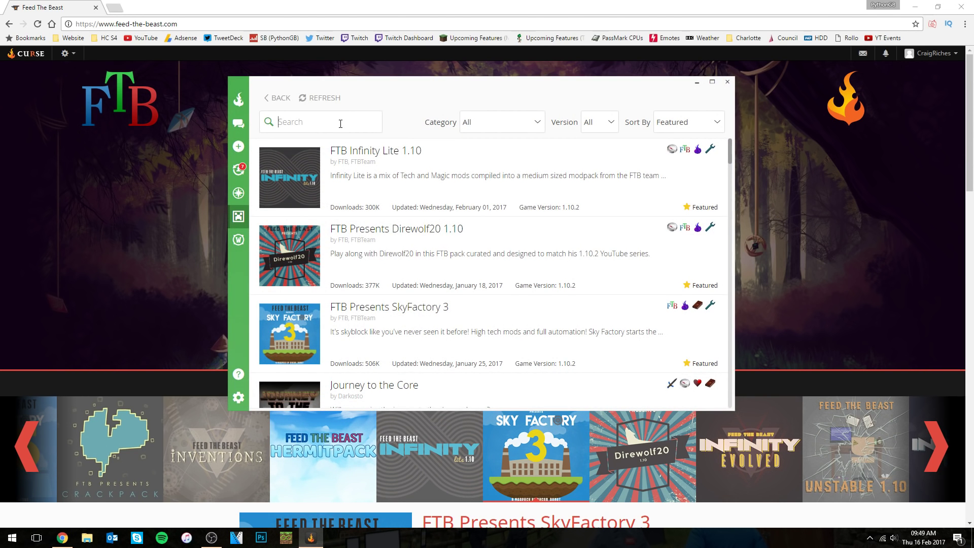
pyautogui.write('python pack')
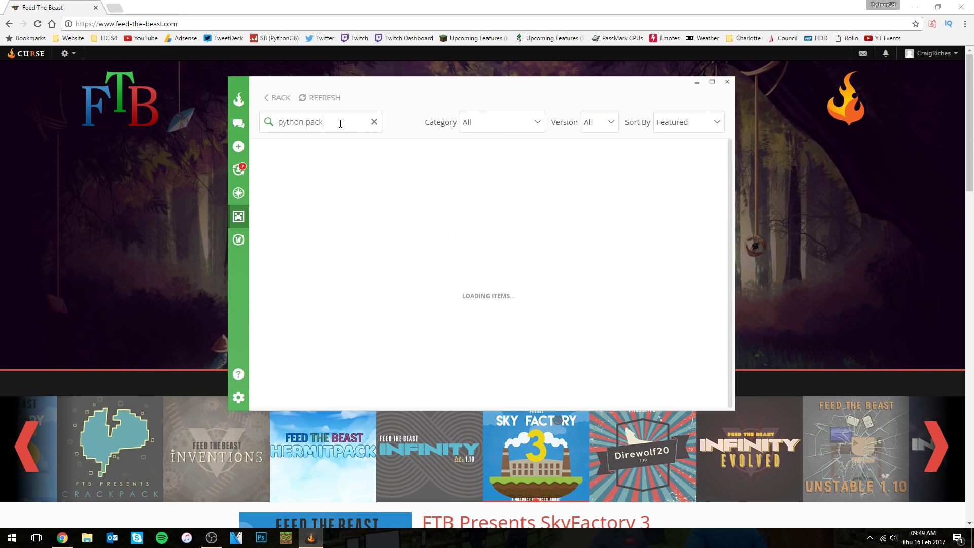
pyautogui.press('Left')
pyautogui.press('Left')
pyautogui.press('Left')
pyautogui.press('Left')
pyautogui.press('BackSpace')
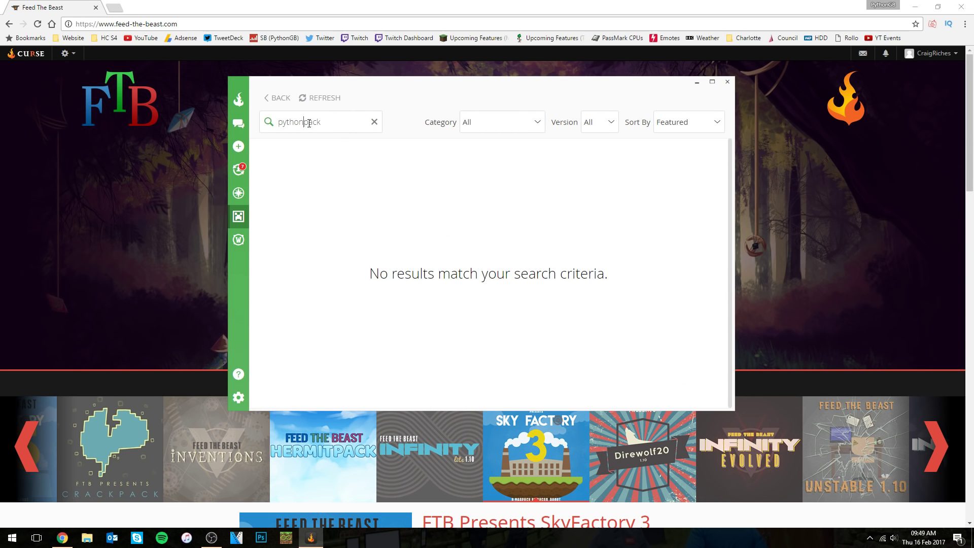
pyautogui.click(728, 81)
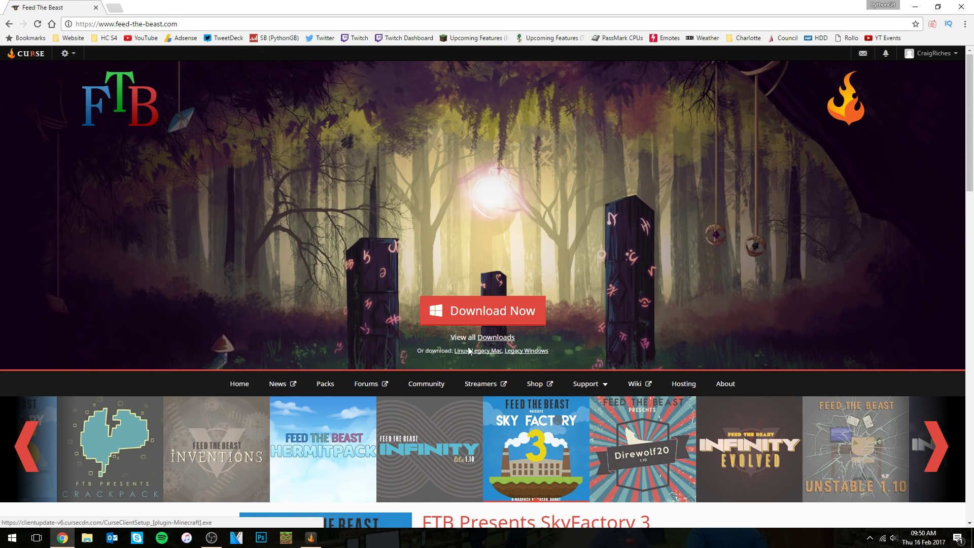
# Step: Highlight the alternative download options line with the Linux and Legacy links
pyautogui.moveTo(418, 351); pyautogui.dragTo(554, 350)
pyautogui.moveTo(488, 350); pyautogui.dragTo(440, 355)
pyautogui.click(428, 352)
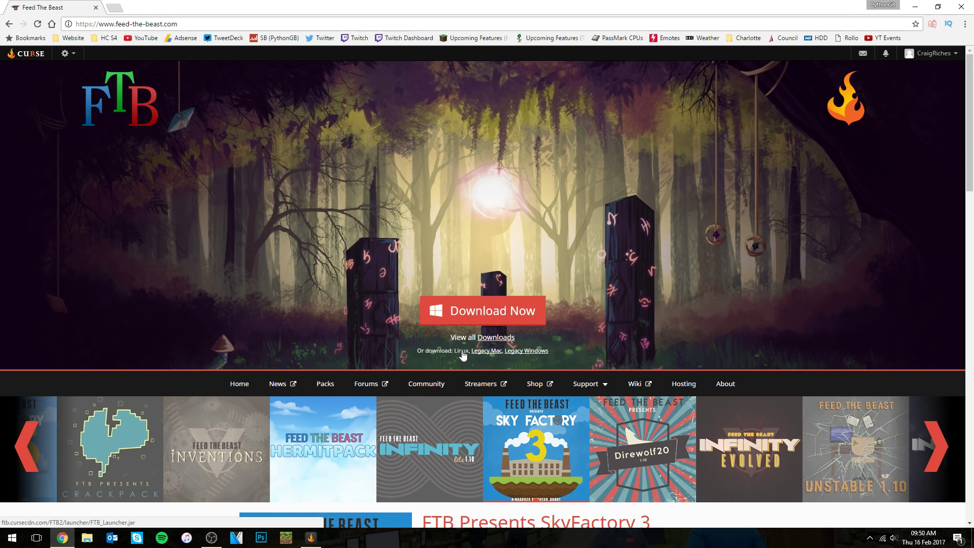
# Step: Start the Legacy Windows download, cancel saving it to Desktop, and minimize Chrome
pyautogui.click(527, 350)
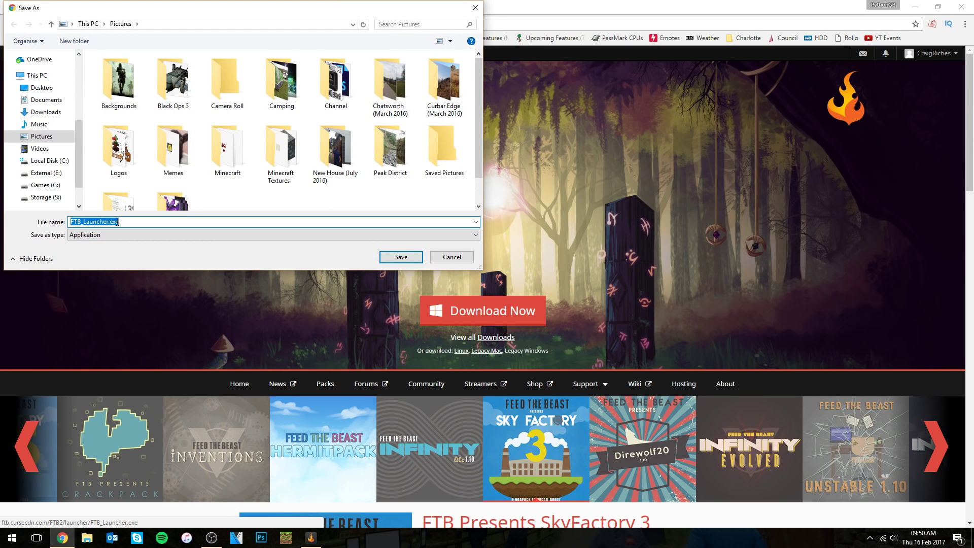
pyautogui.click(80, 101)
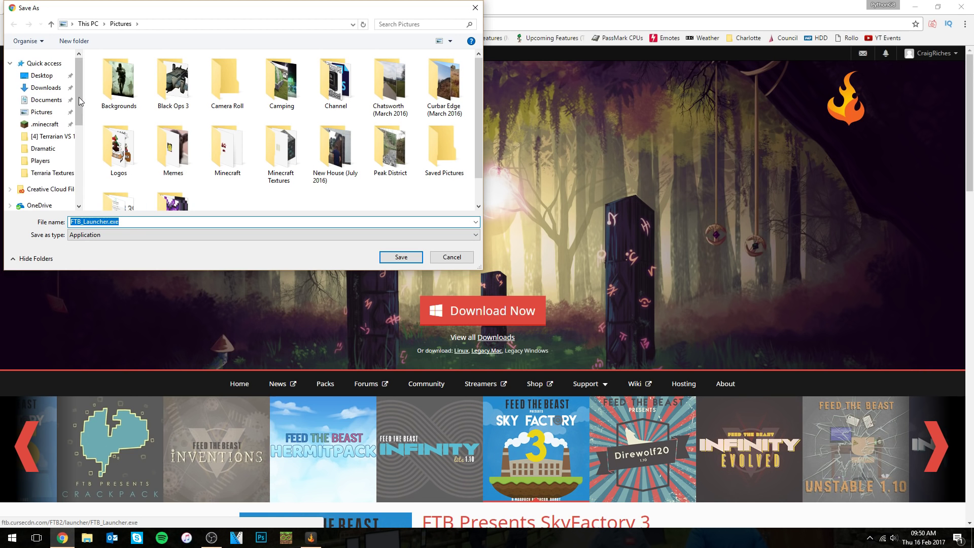
pyautogui.click(42, 75)
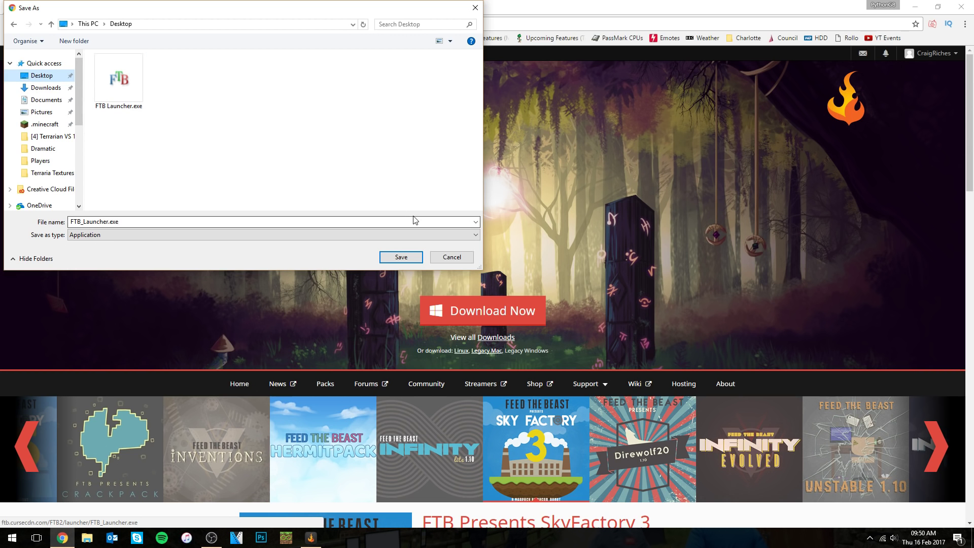
pyautogui.click(457, 257)
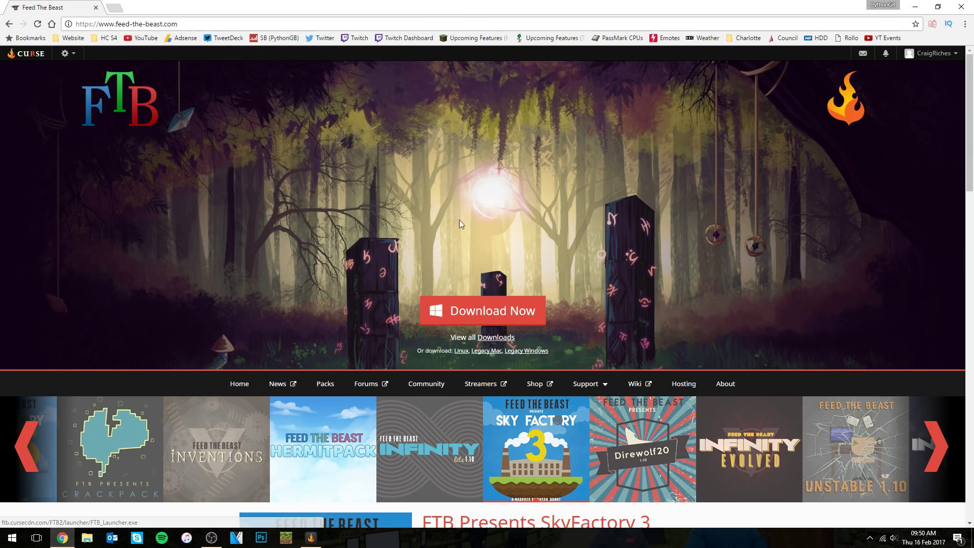
pyautogui.click(916, 6)
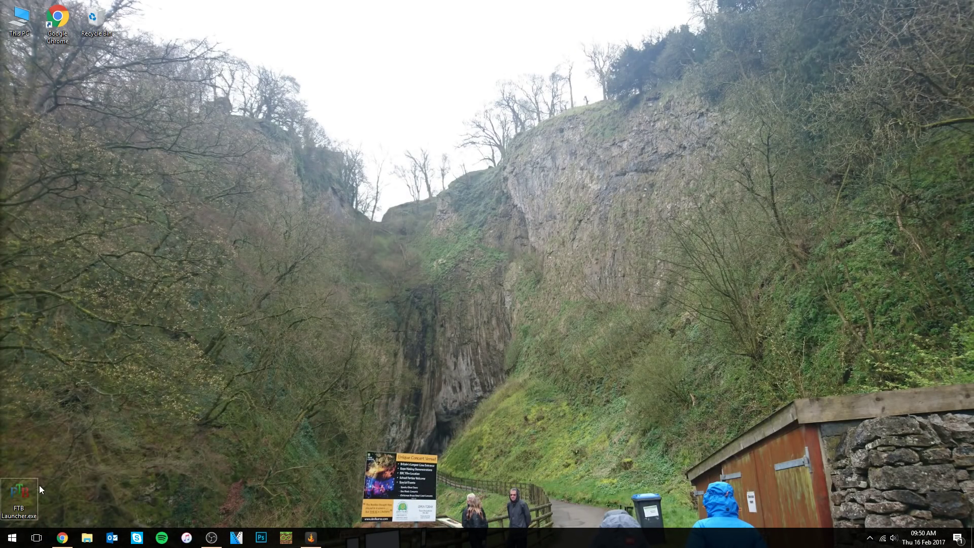
# Step: Start FTB Launcher.exe and view Space Astronomy in the 3rd Party Packs list
pyautogui.doubleClick(25, 487)
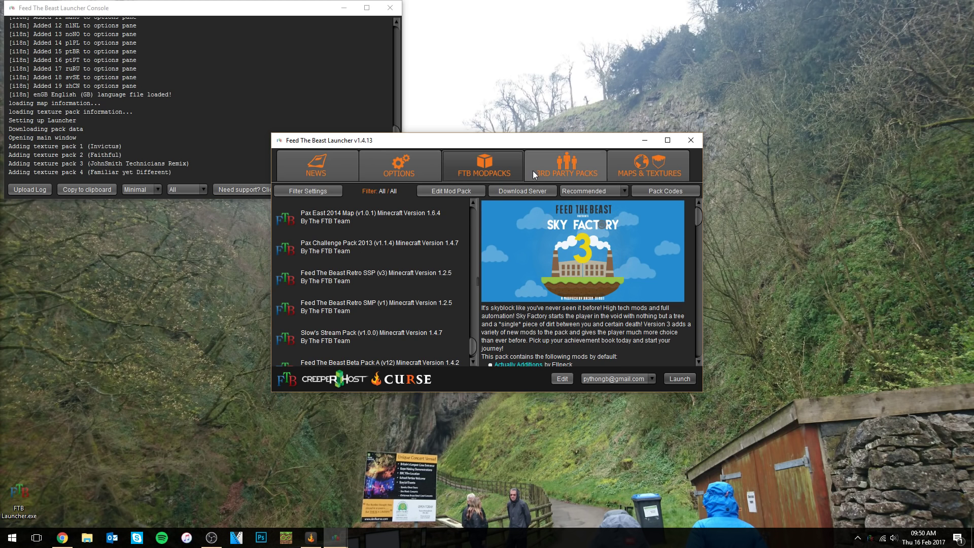
pyautogui.click(571, 166)
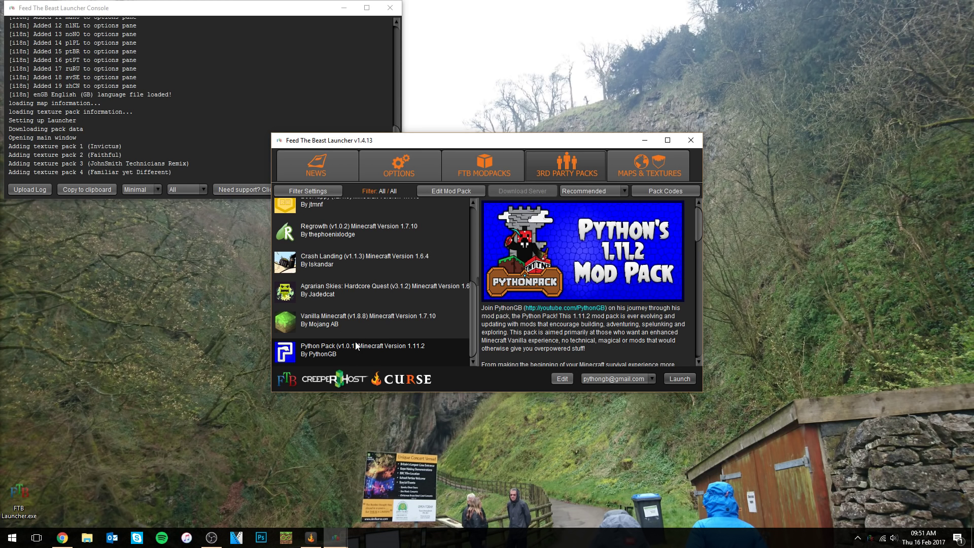
pyautogui.scroll(3, 355, 342)
pyautogui.click(397, 224)
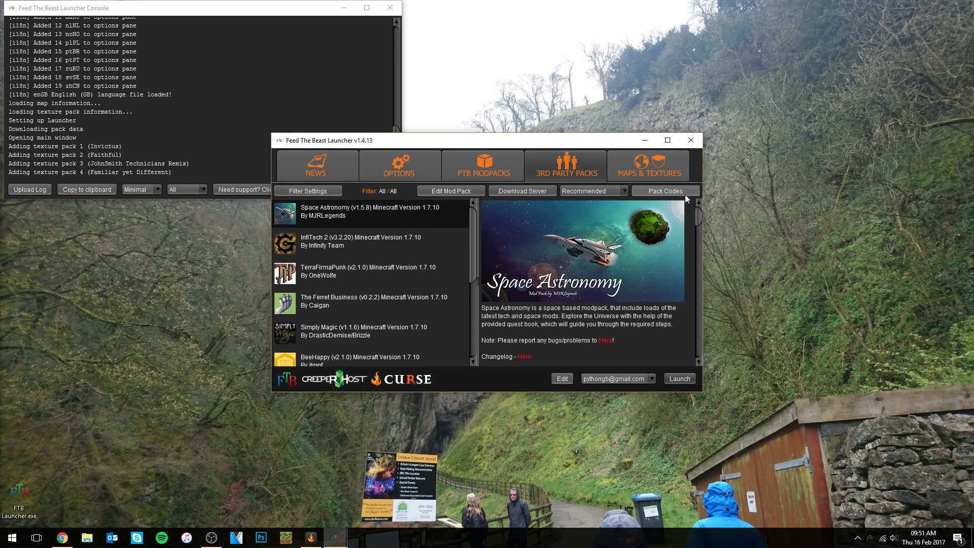
# Step: Add a private pack using the pack code 'PythonPack'
pyautogui.click(667, 194)
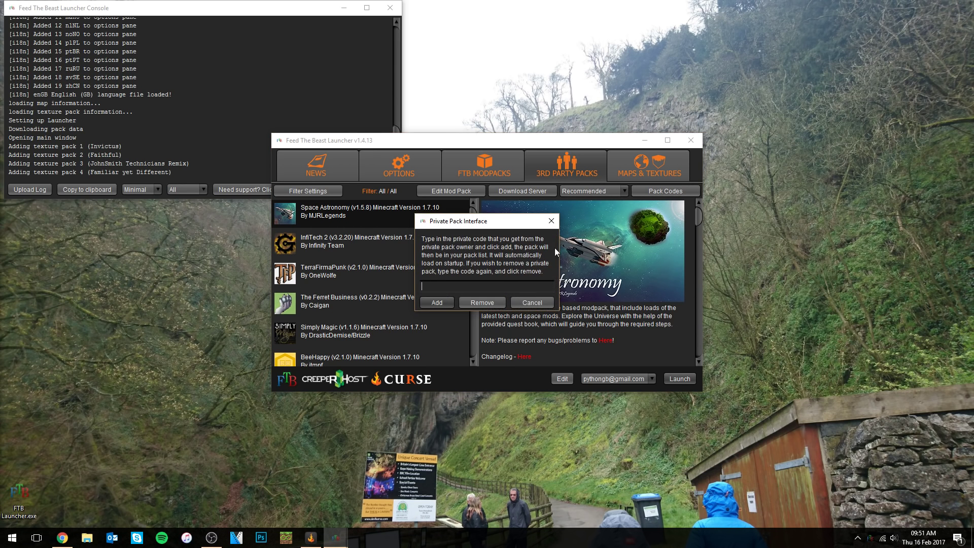
pyautogui.write('pythonpack')
pyautogui.doubleClick(459, 288)
pyautogui.write('PythonPack')
pyautogui.click(437, 302)
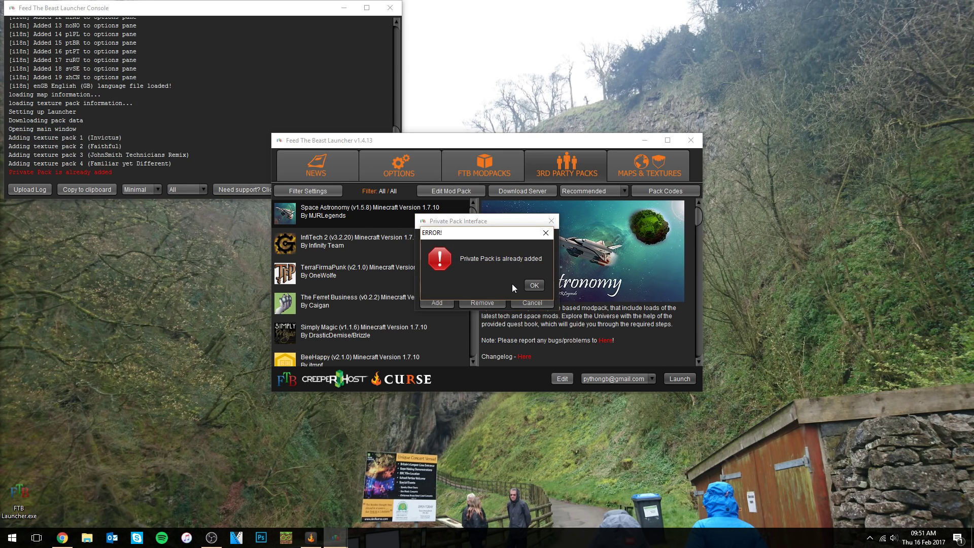
# Step: Dismiss the already-added error, read Python Pack's description, and launch it
pyautogui.click(535, 285)
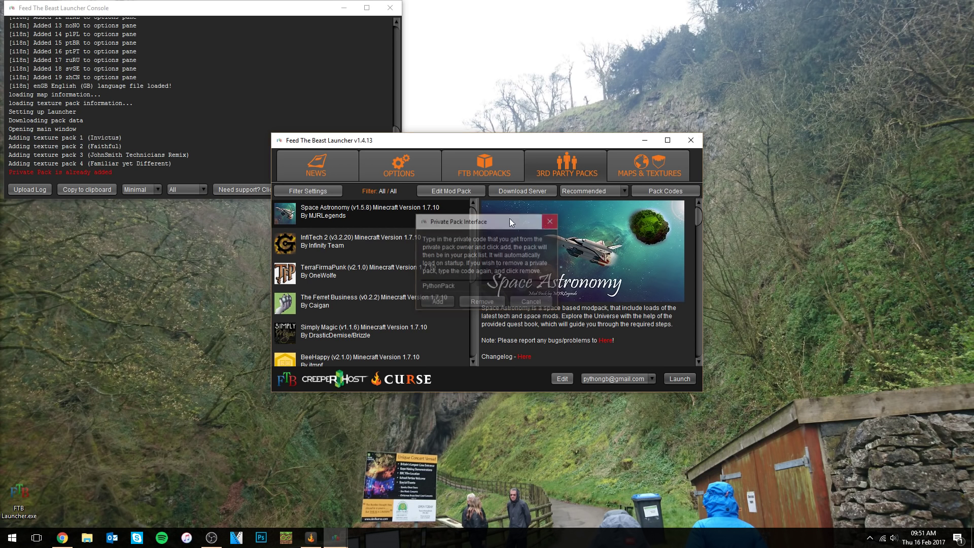
pyautogui.click(551, 221)
pyautogui.scroll(-5, 349, 331)
pyautogui.click(372, 350)
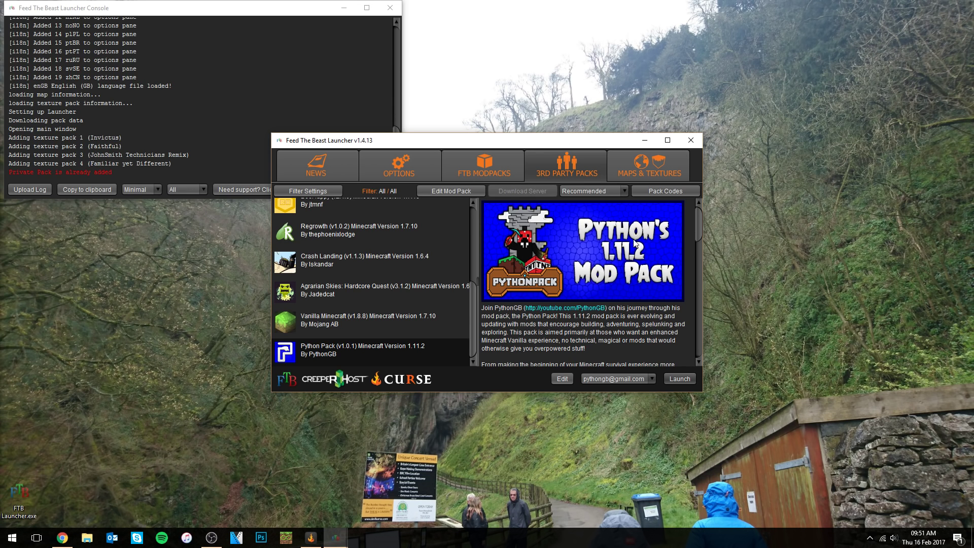
pyautogui.scroll(-2, 538, 312)
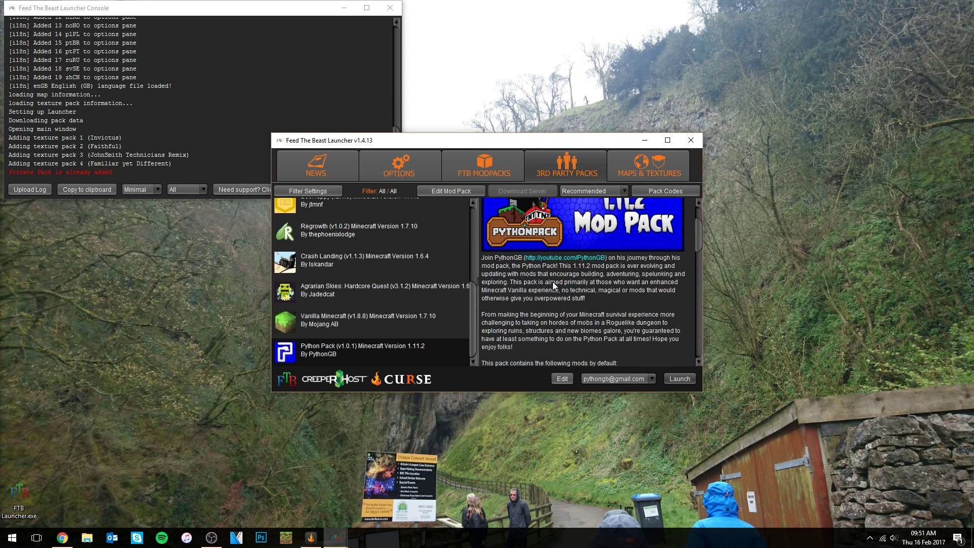
pyautogui.scroll(-2, 553, 295)
pyautogui.scroll(-4, 553, 294)
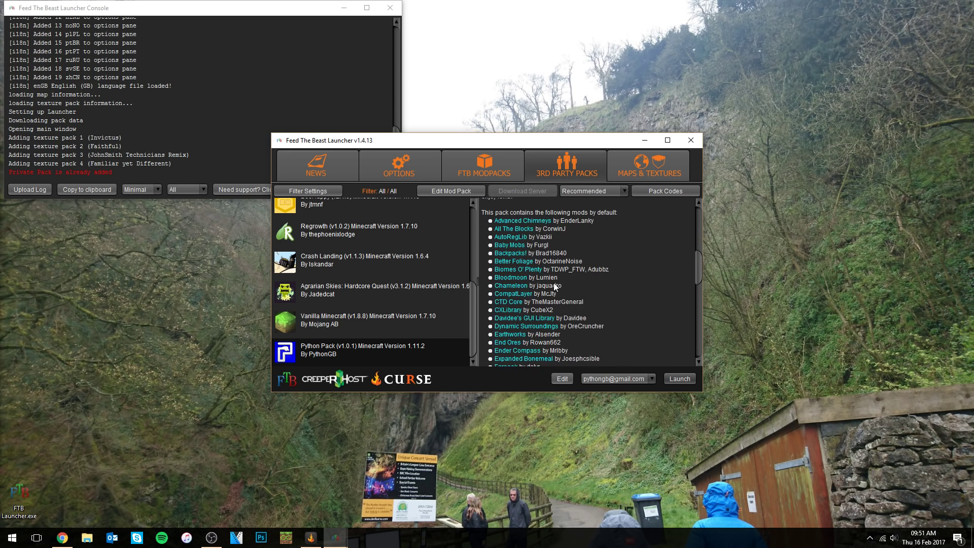
pyautogui.scroll(8, 550, 269)
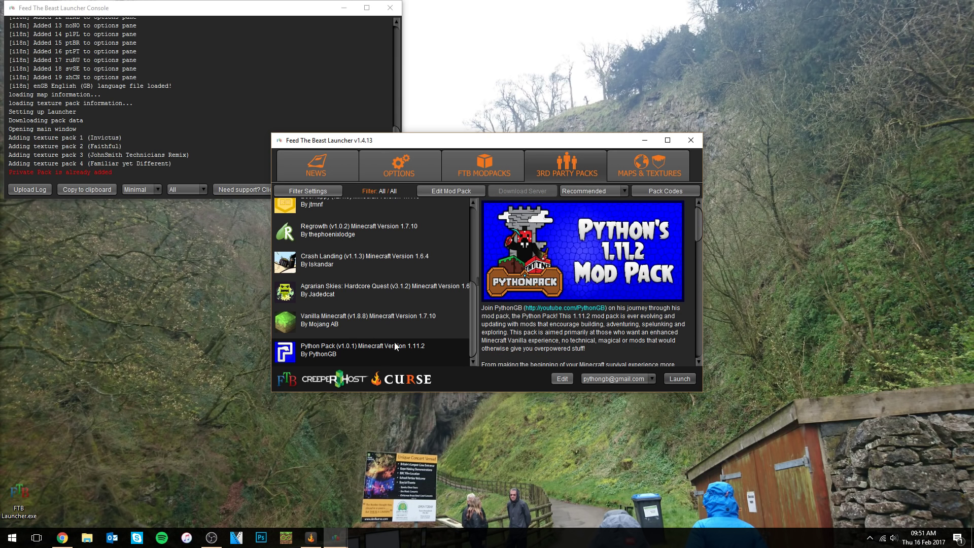
pyautogui.click(679, 379)
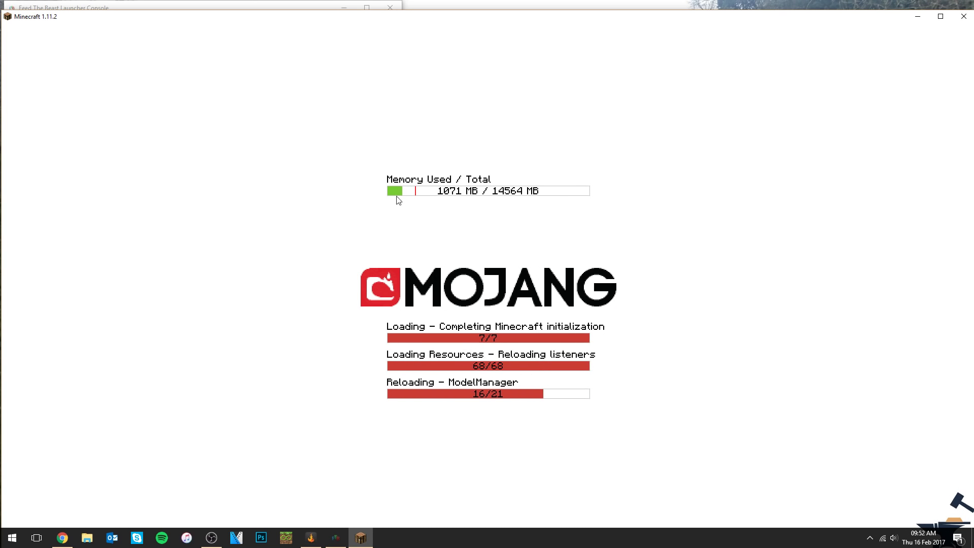
# Step: Maximize the Minecraft window while Forge finishes loading to the main menu
pyautogui.doubleClick(365, 20)
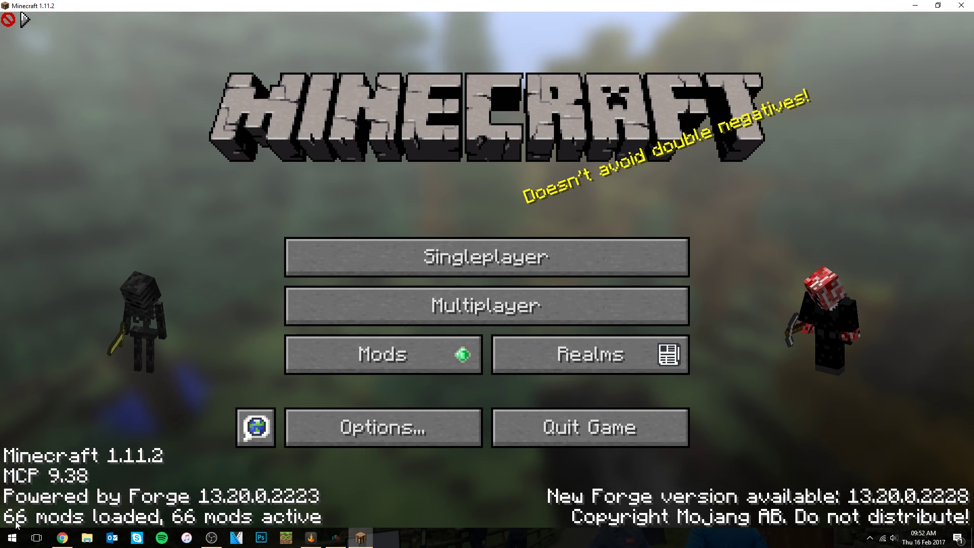
# Step: View More World Options for a new singleplayer world, back out, and quit Minecraft
pyautogui.click(311, 246)
pyautogui.click(558, 444)
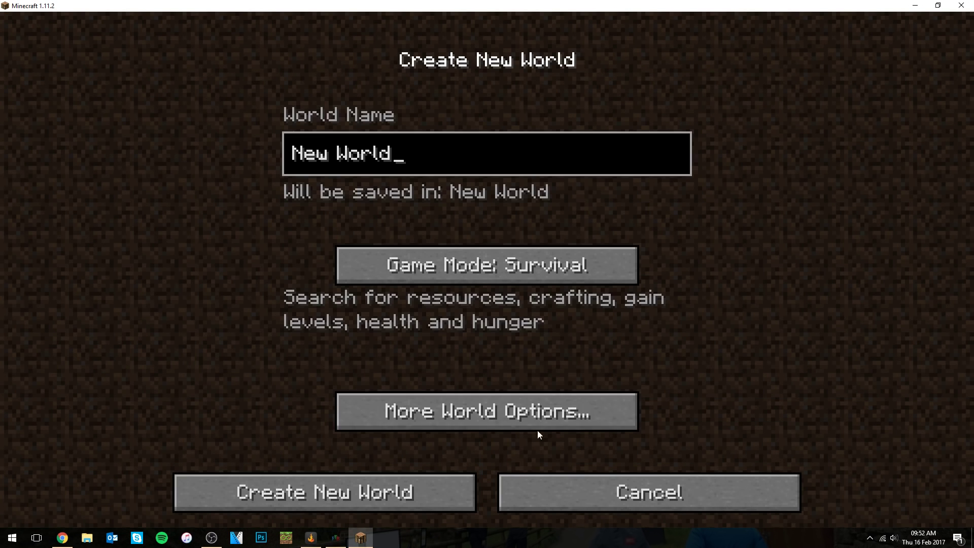
pyautogui.click(534, 406)
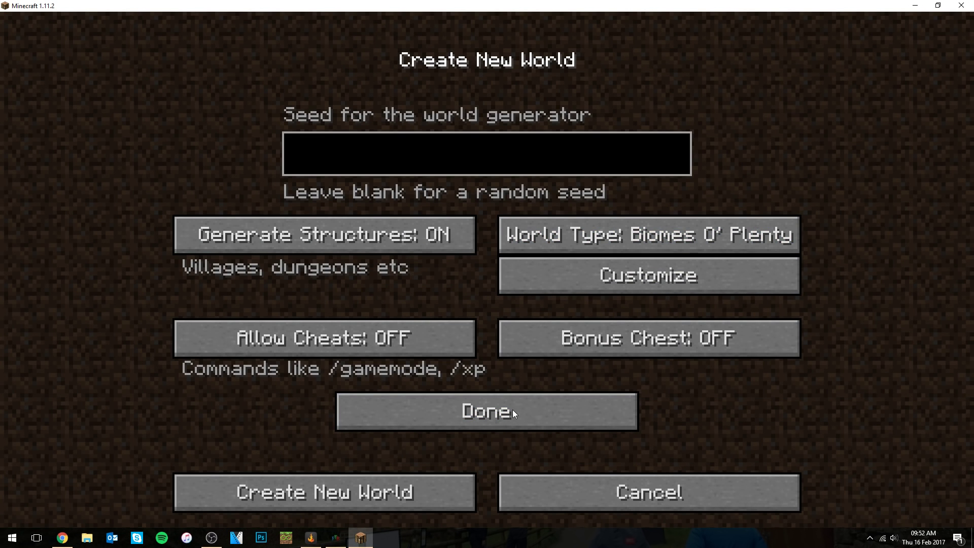
pyautogui.click(549, 496)
pyautogui.click(721, 492)
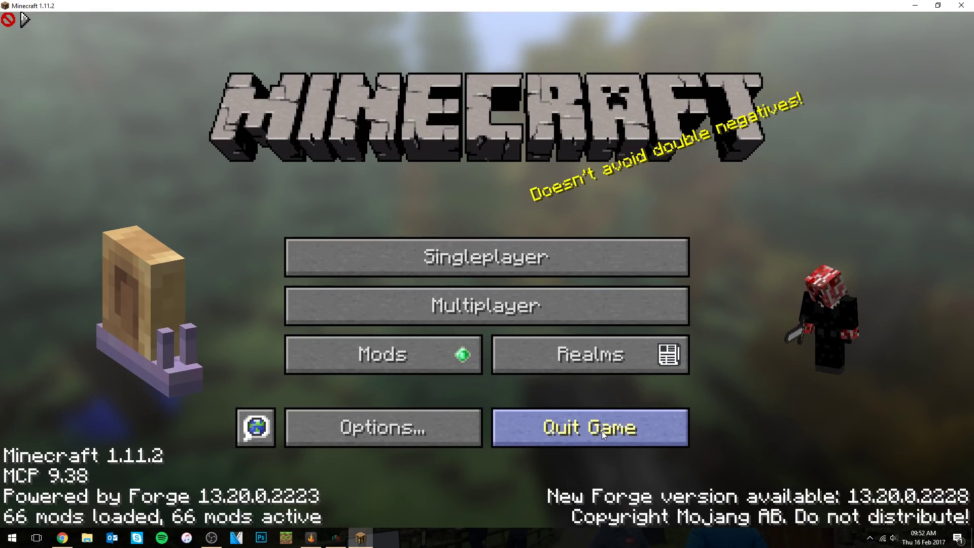
pyautogui.click(602, 430)
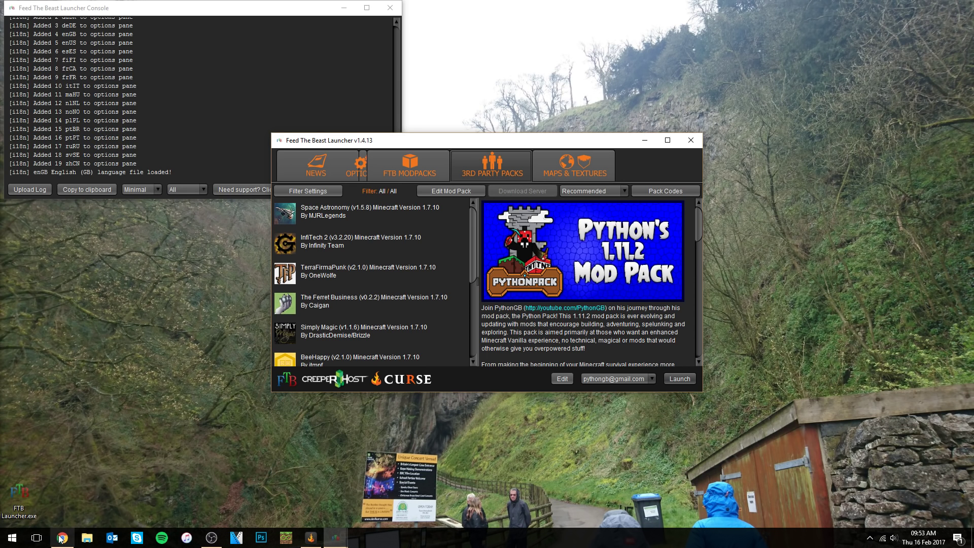
# Step: Browse in File Explorer to C:\ftb\PythonPack\minecraft
pyautogui.click(86, 538)
pyautogui.scroll(-3, 158, 323)
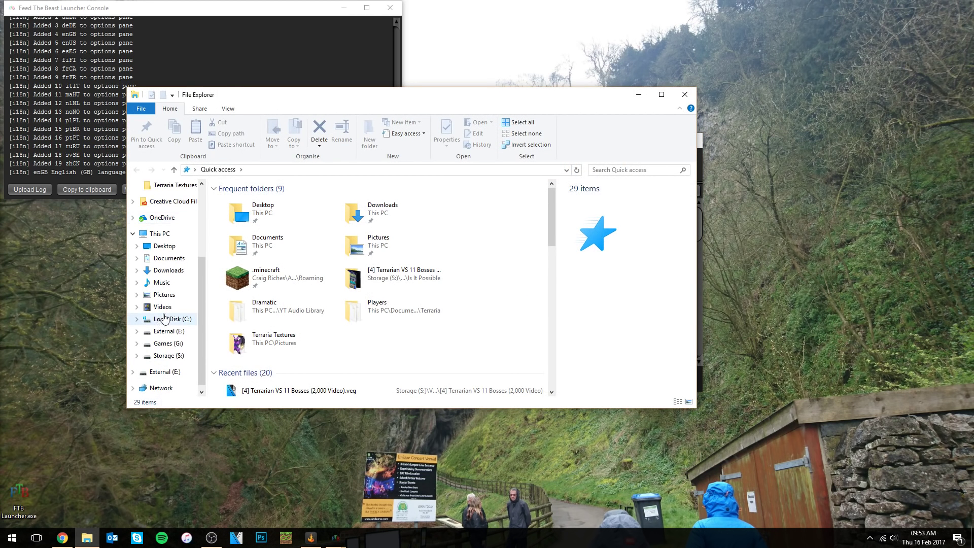
pyautogui.click(172, 318)
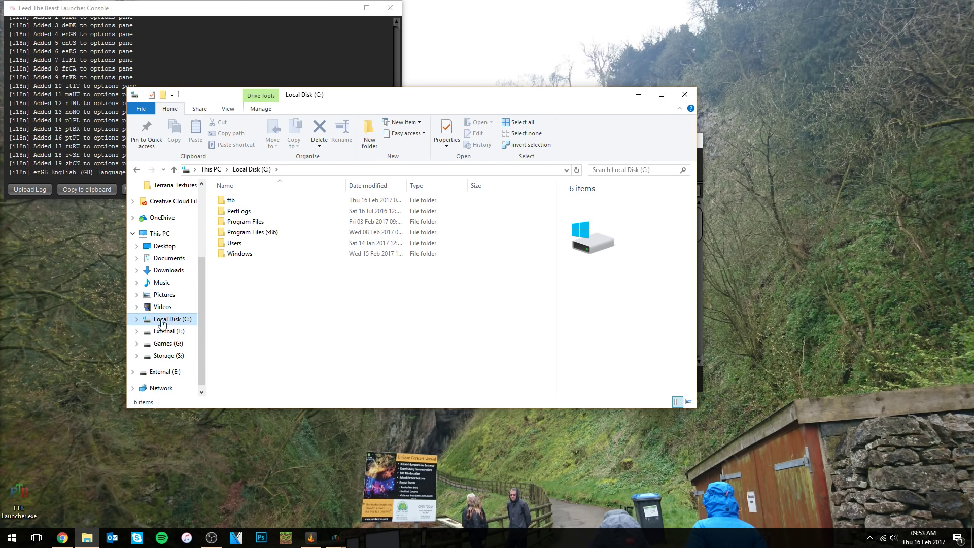
pyautogui.moveTo(233, 206)
pyautogui.doubleClick(232, 204)
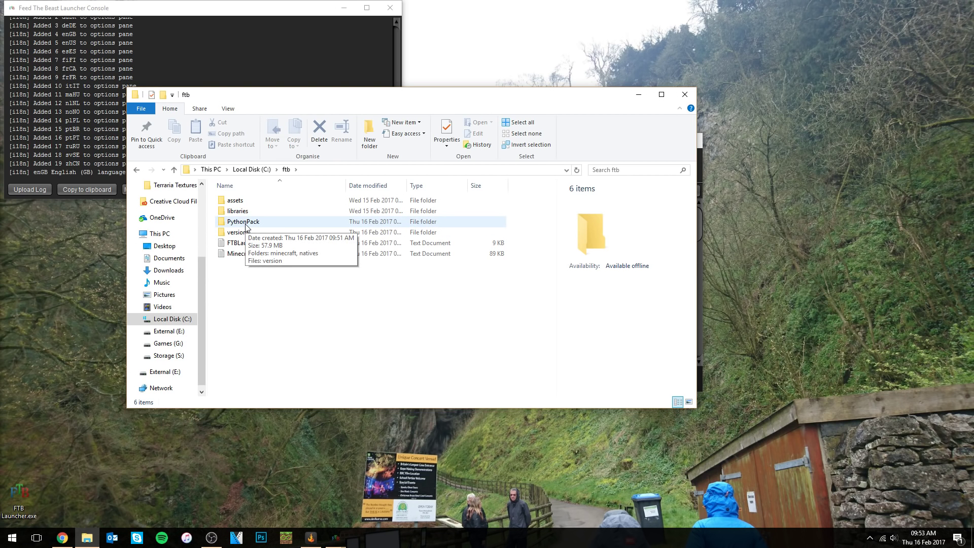
pyautogui.doubleClick(245, 224)
pyautogui.doubleClick(246, 202)
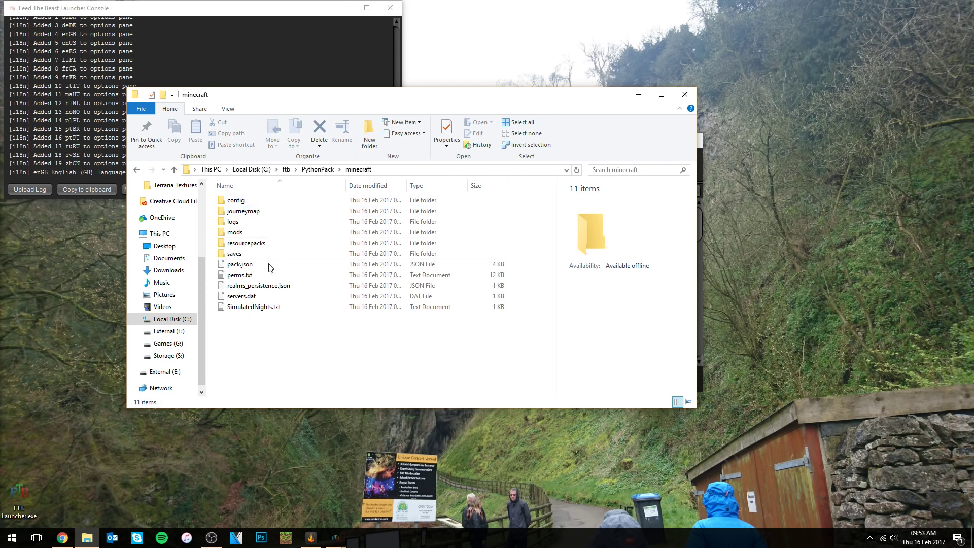
pyautogui.moveTo(319, 340); pyautogui.dragTo(304, 356)
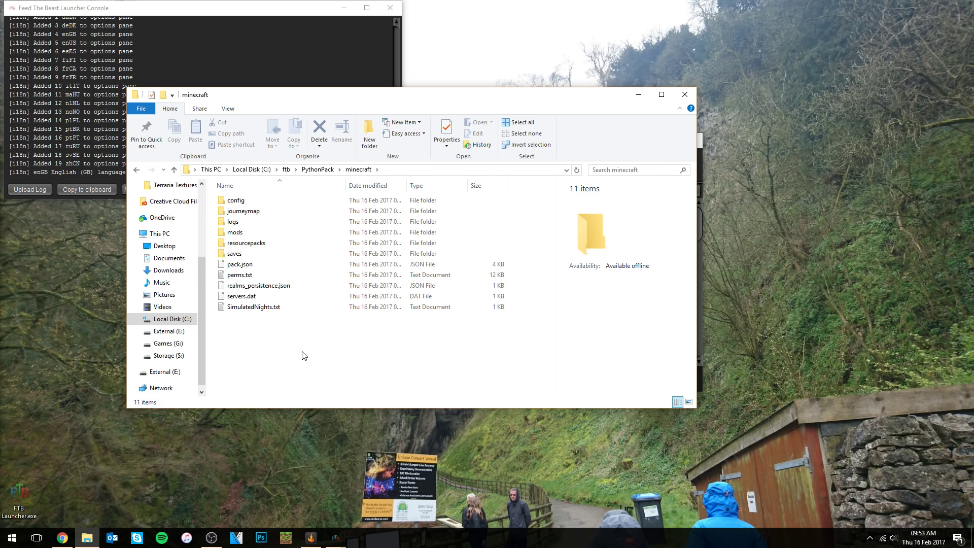